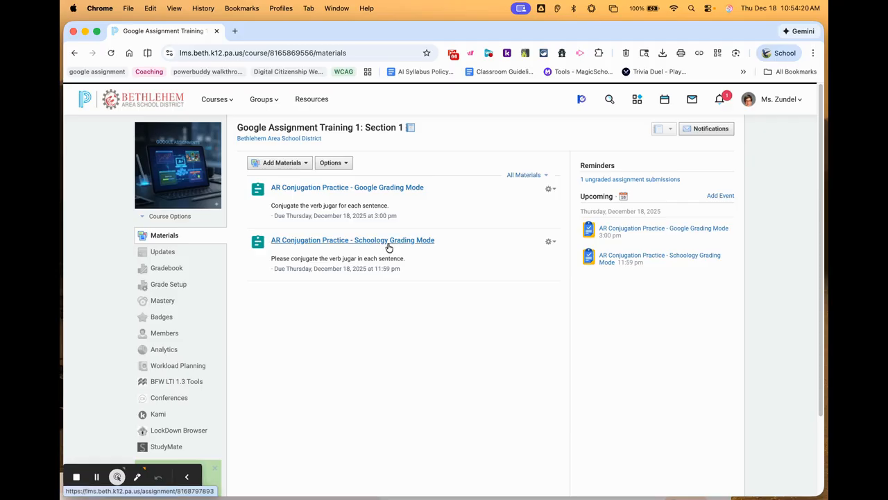
# - Open the AR Conjugation Practice - Schoology Grading Mode assignment and check the student's submitted file and originality report in Google Assignments
pyautogui.click(361, 246)
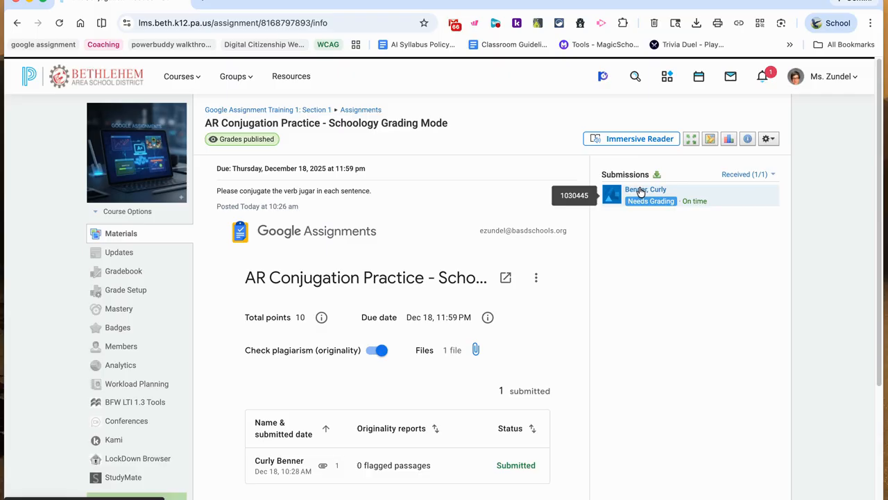
pyautogui.scroll(-1, 311, 467)
pyautogui.scroll(-3, 311, 466)
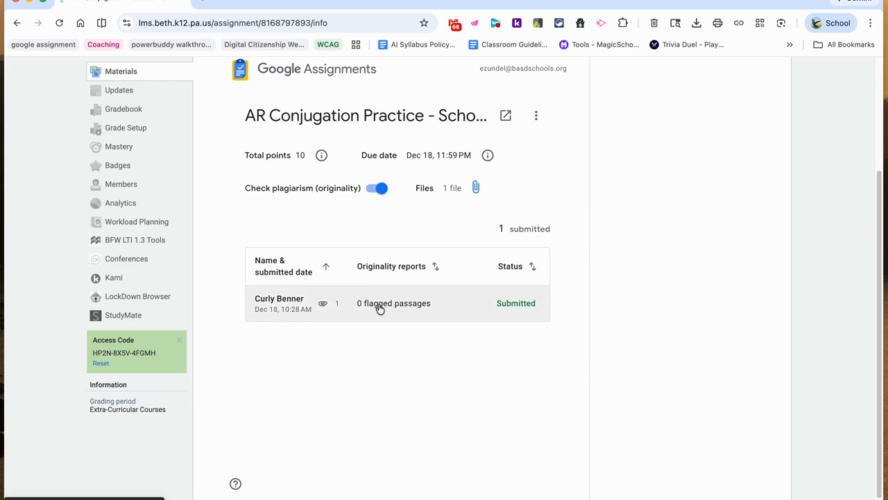
pyautogui.scroll(1, 380, 308)
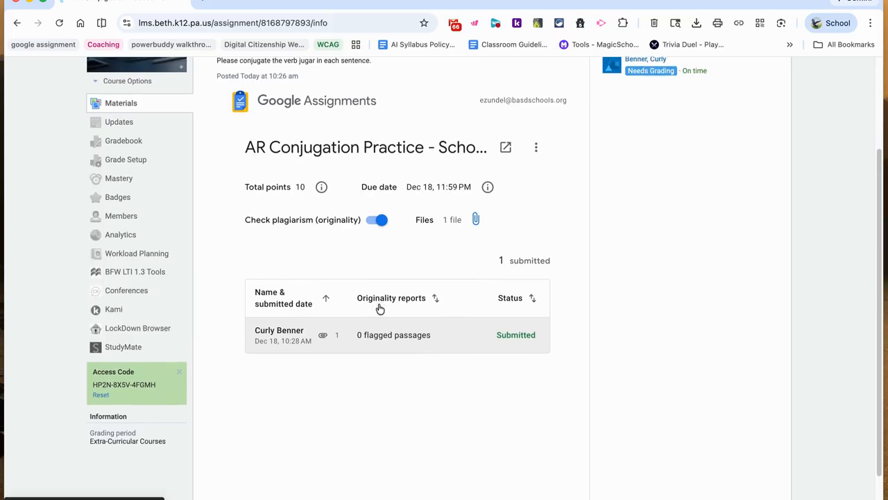
pyautogui.click(287, 334)
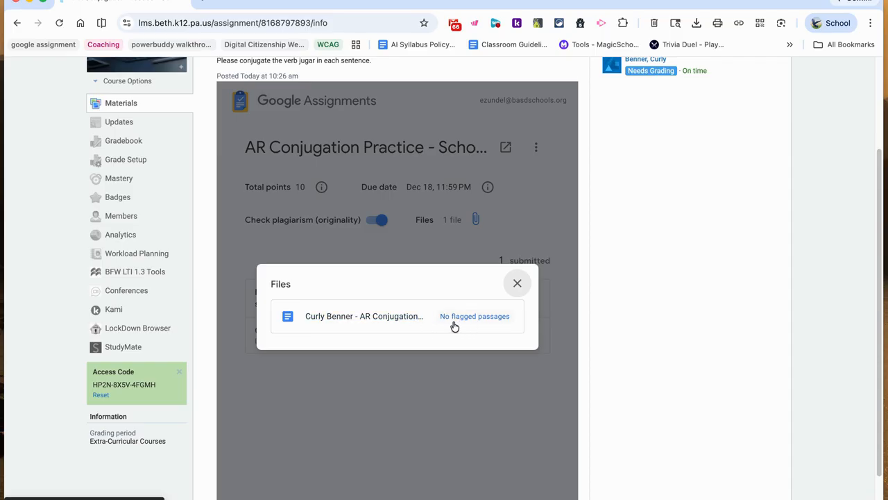
pyautogui.click(518, 284)
pyautogui.scroll(2, 556, 313)
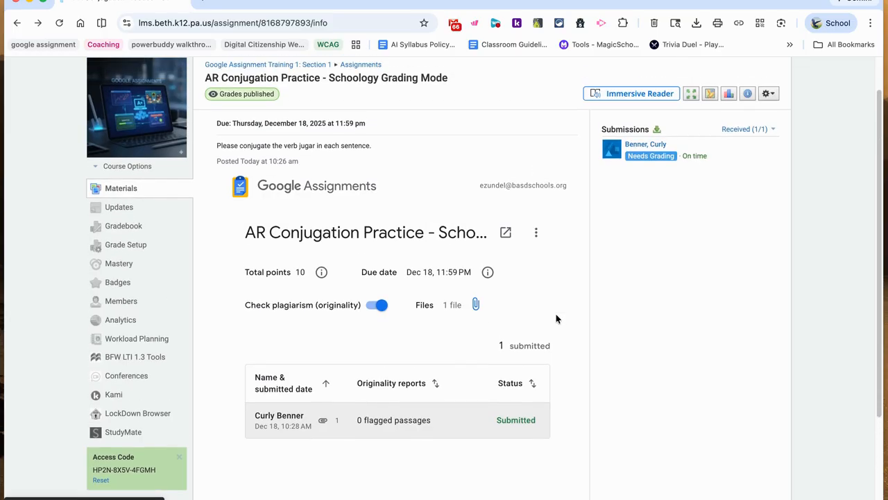
# - Open the student's submission for grading and add a note reading "conjugation" beside the Conjugation Practice heading
pyautogui.click(646, 147)
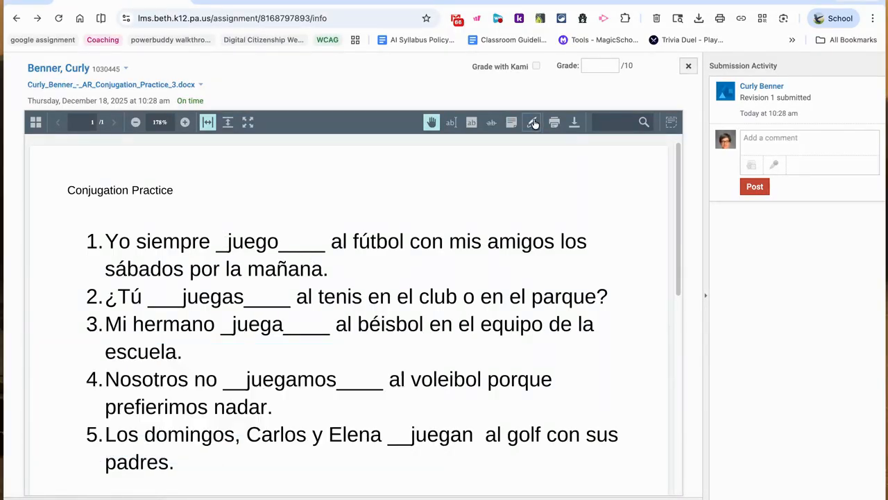
pyautogui.click(532, 123)
pyautogui.moveTo(283, 216)
pyautogui.mouseDown()
pyautogui.moveTo(212, 235)
pyautogui.moveTo(280, 182)
pyautogui.mouseUp()
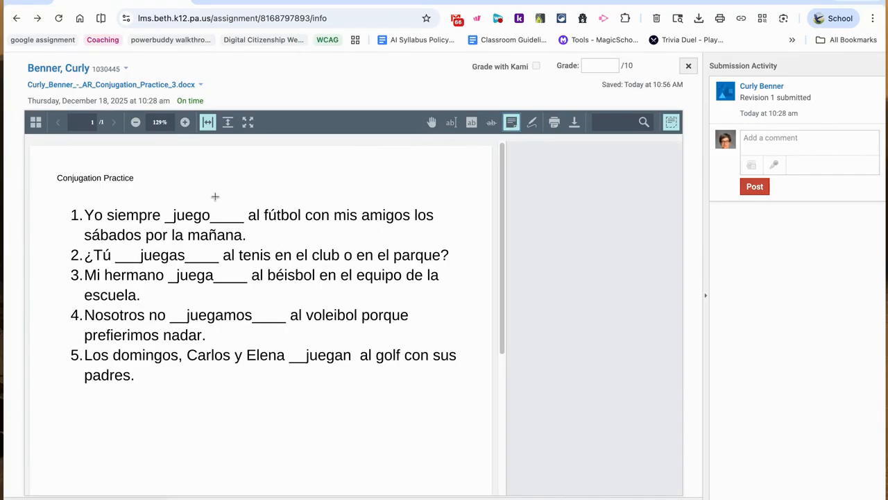
pyautogui.click(160, 176)
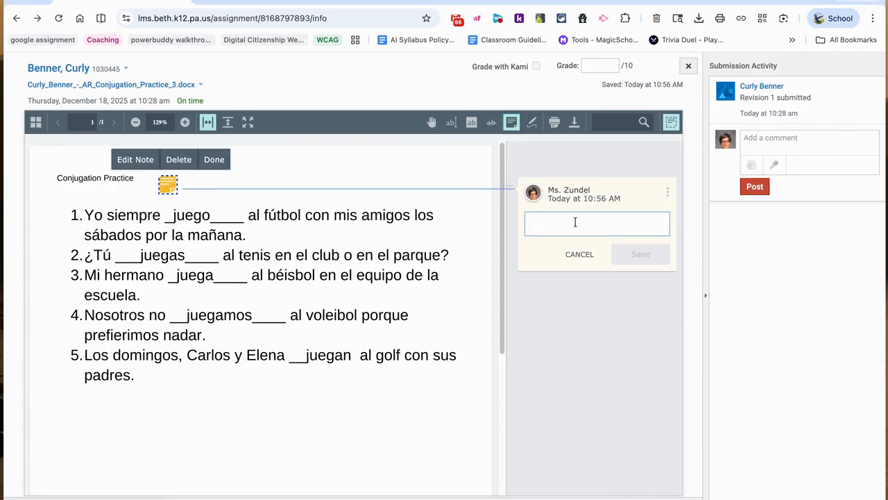
pyautogui.write('conjugat')
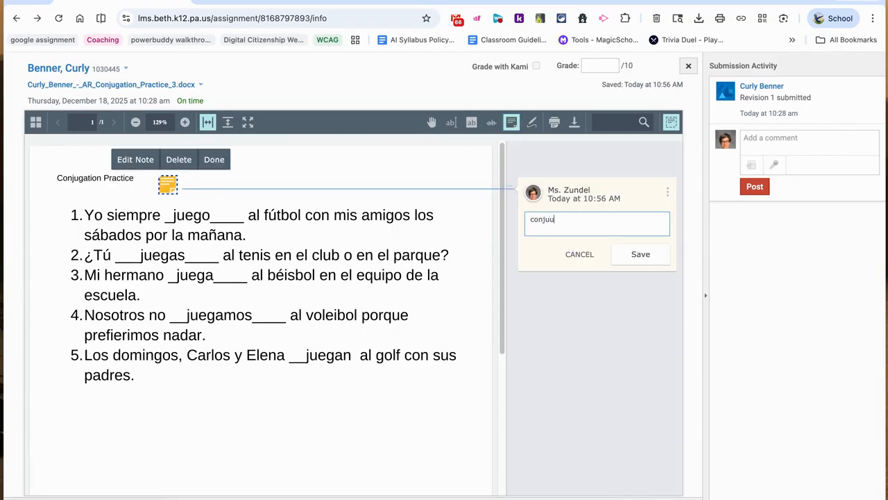
pyautogui.write('ion')
pyautogui.click(625, 256)
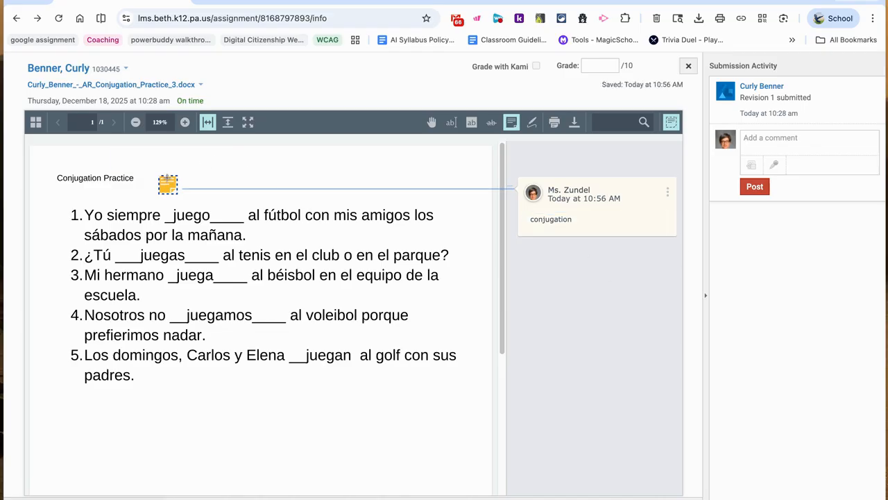
pyautogui.click(171, 186)
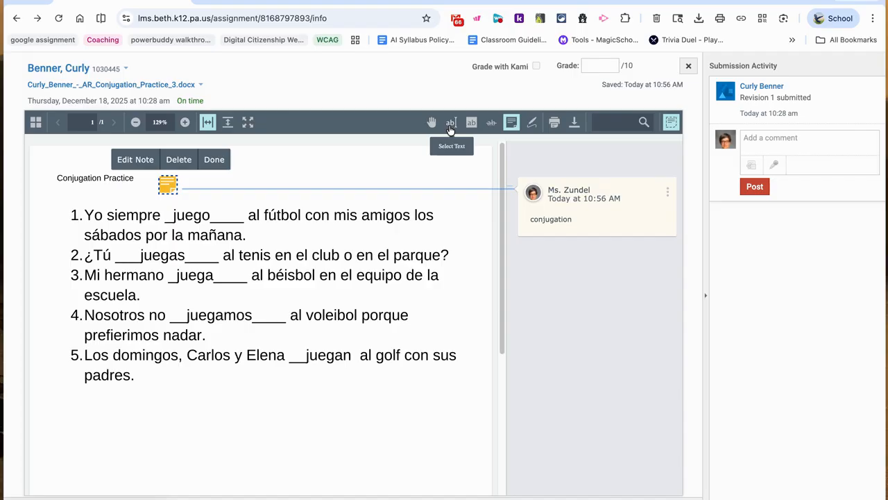
# - Record a short audio-only comment, allowing microphone access for this time only, and attach it to the submission comment
pyautogui.click(772, 166)
pyautogui.click(385, 212)
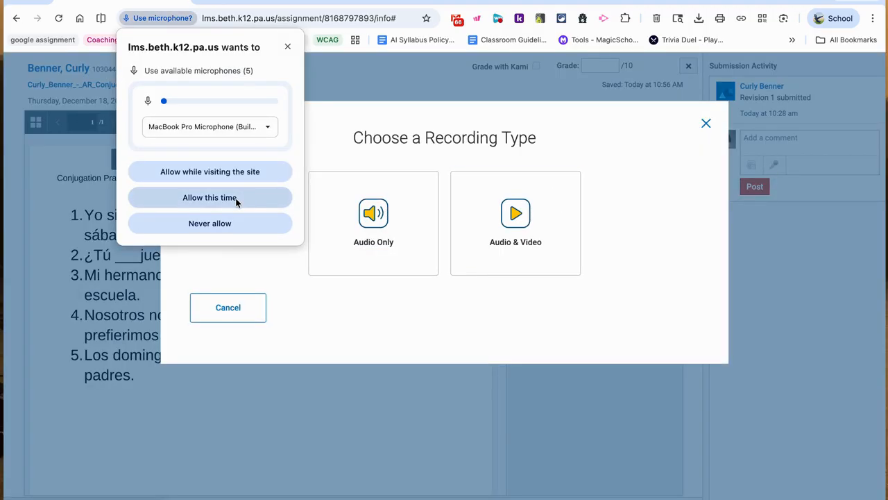
pyautogui.click(209, 198)
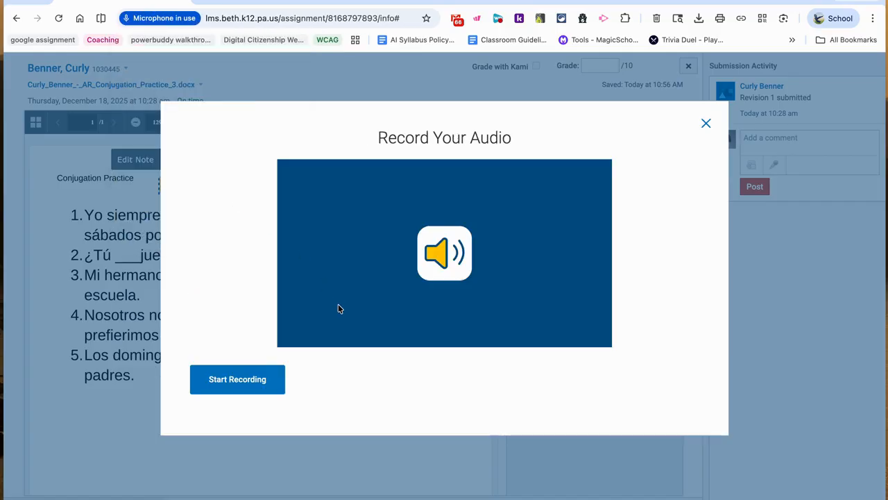
pyautogui.click(255, 383)
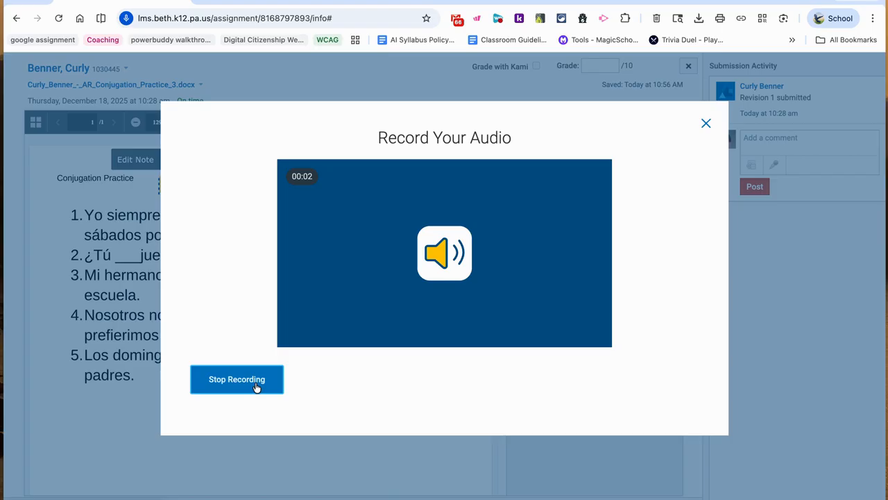
pyautogui.click(255, 385)
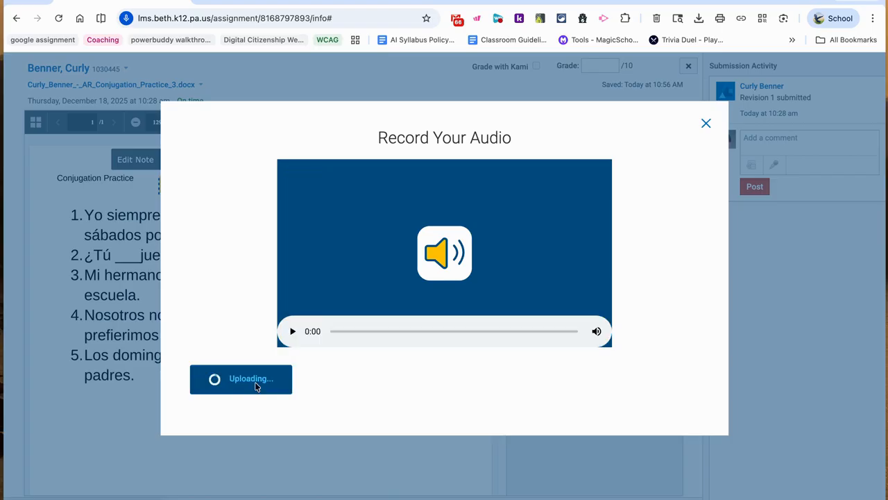
pyautogui.click(238, 379)
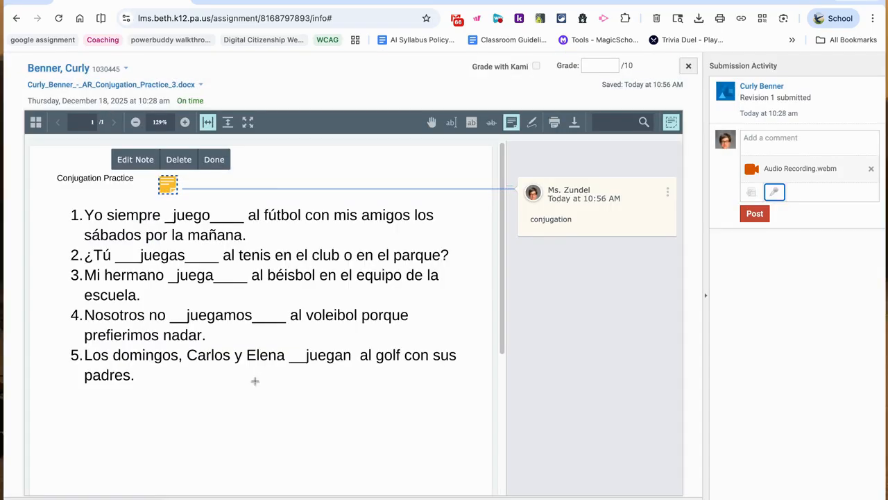
# - Add the text "Take a look at your notes" to the submission comment and post it with the audio recording
pyautogui.click(768, 136)
pyautogui.write('Take a look at your notes')
pyautogui.click(754, 214)
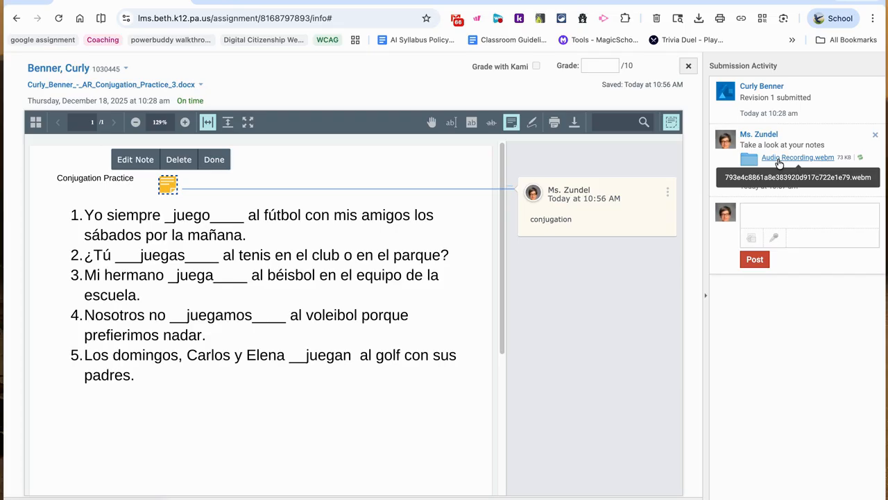
# - Grade the submission 5 out of 10 with the student-visible comment "Please make corrections and resubmit", and submit it
pyautogui.click(595, 62)
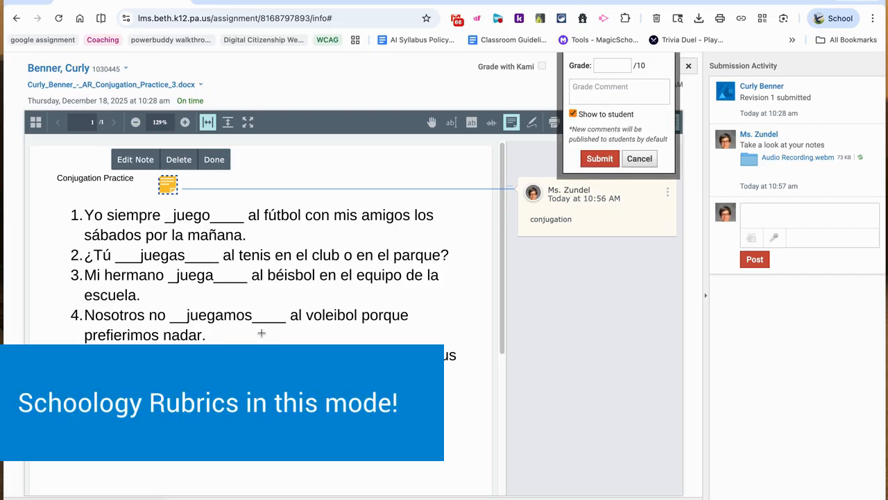
pyautogui.click(611, 67)
pyautogui.write('5')
pyautogui.click(597, 98)
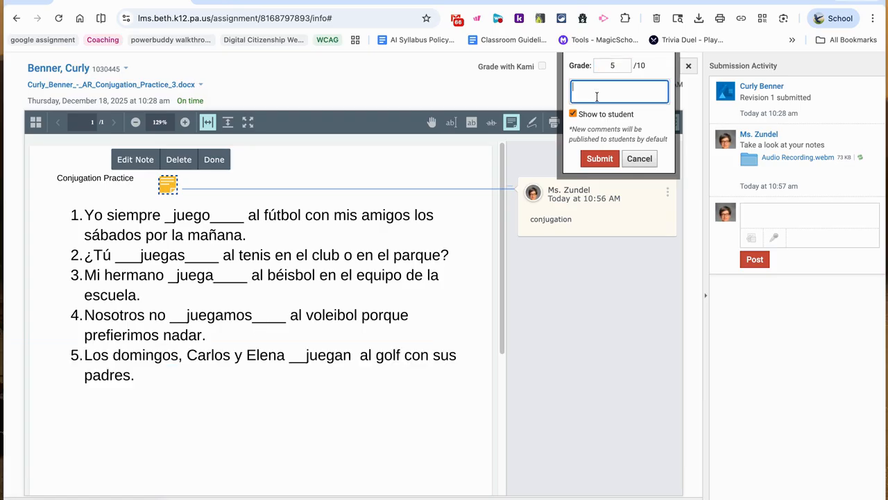
pyautogui.write('Please make correct')
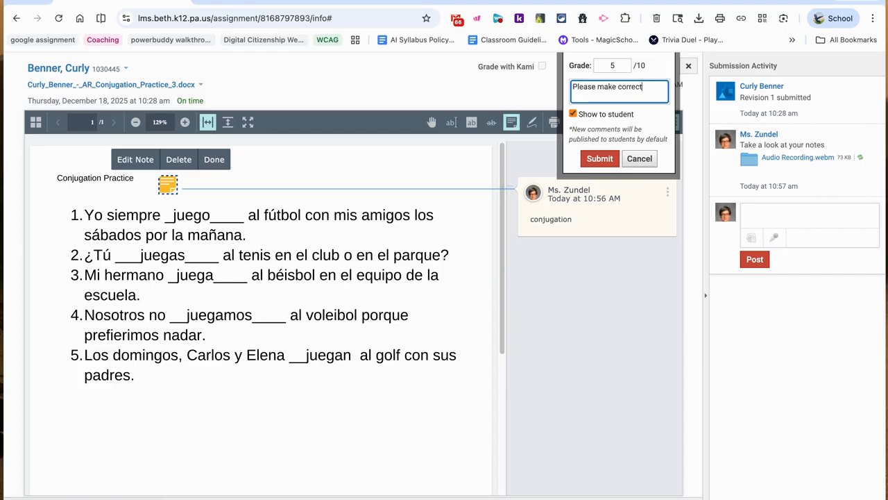
pyautogui.write('ions and resbu')
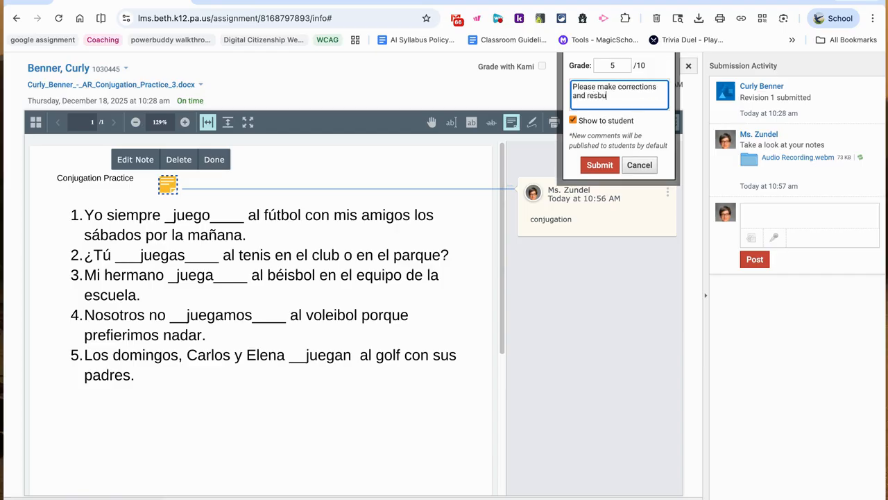
pyautogui.write('bmit')
pyautogui.click(595, 166)
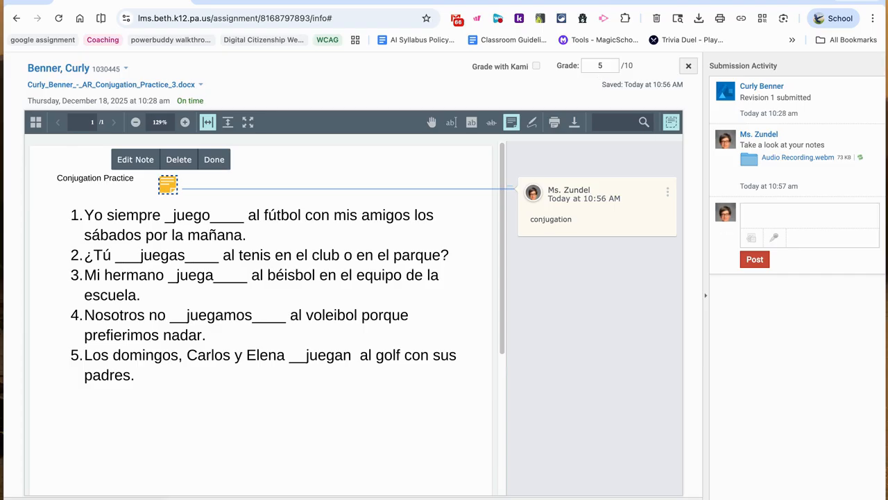
# - Switch to the student's browser window, open the Google Assignment Training 1 course materials, and check the student's notifications
pyautogui.click(244, 0)
pyautogui.click(259, 0)
pyautogui.moveTo(798, 499); pyautogui.dragTo(861, 1)
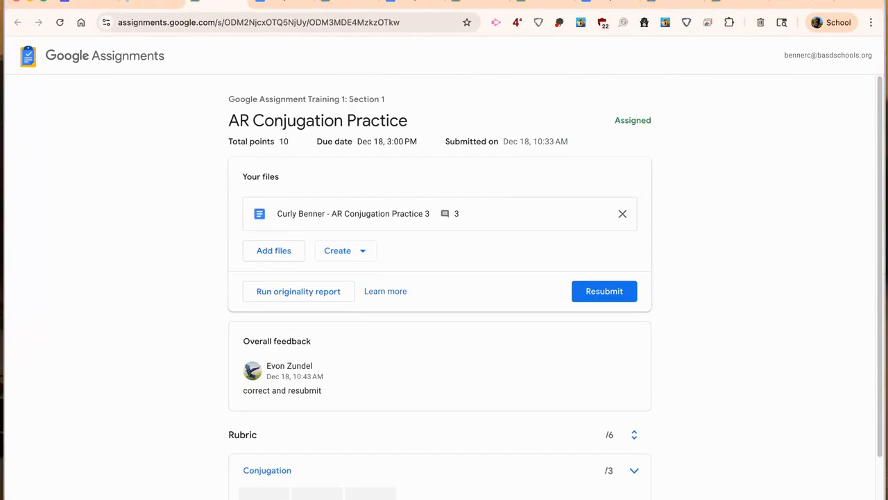
pyautogui.click(163, 2)
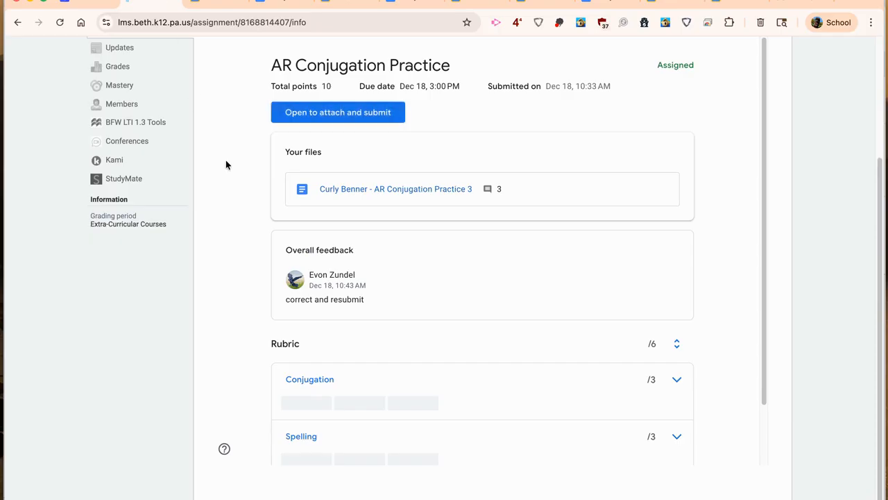
pyautogui.scroll(3, 225, 164)
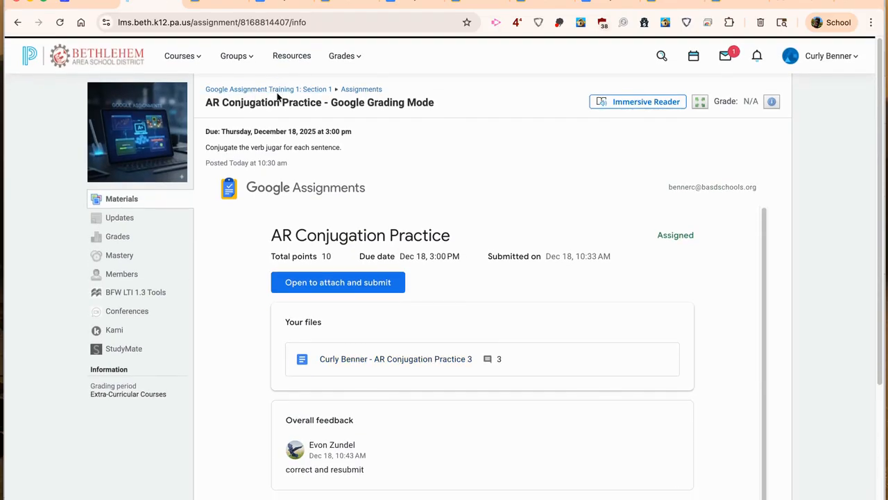
pyautogui.click(276, 90)
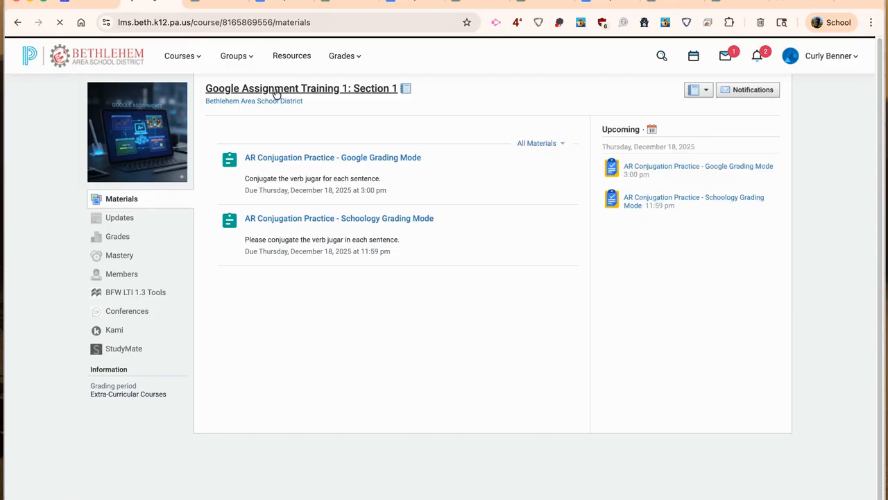
pyautogui.click(763, 61)
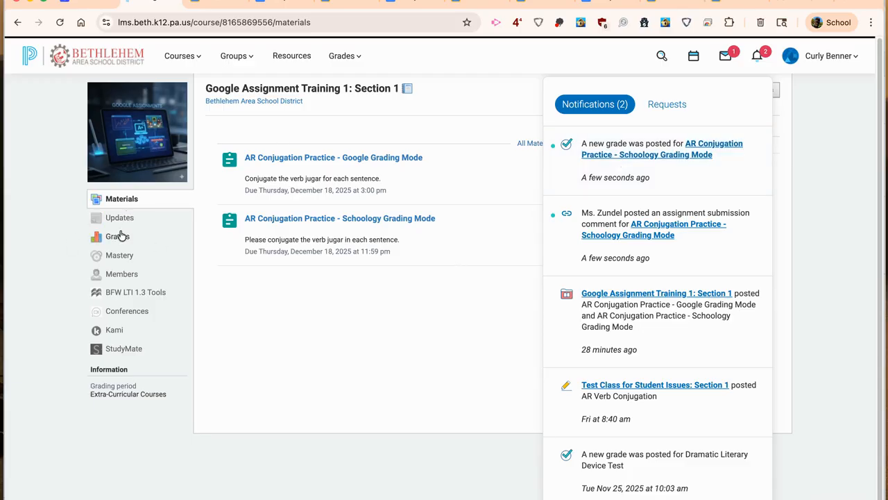
# - Open the Schoology Grading Mode assignment as the student, examine the feedback on the submitted work, and close the submission view
pyautogui.click(380, 308)
pyautogui.click(386, 218)
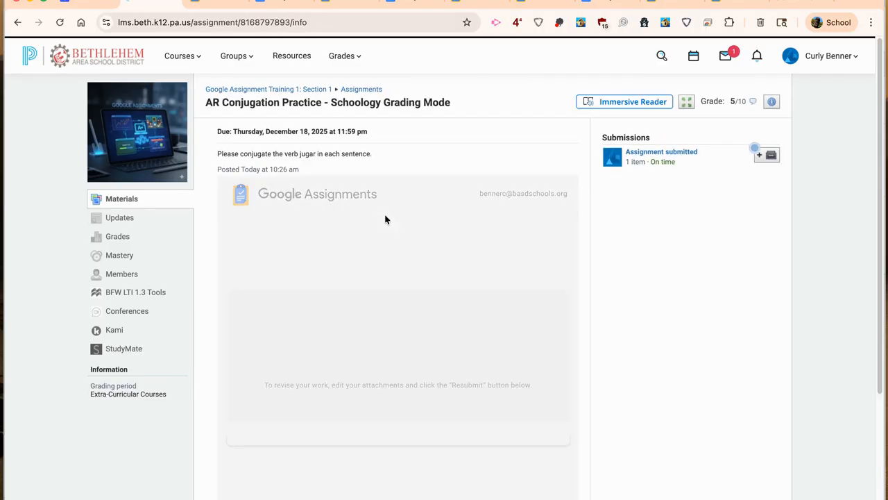
pyautogui.scroll(-3, 392, 303)
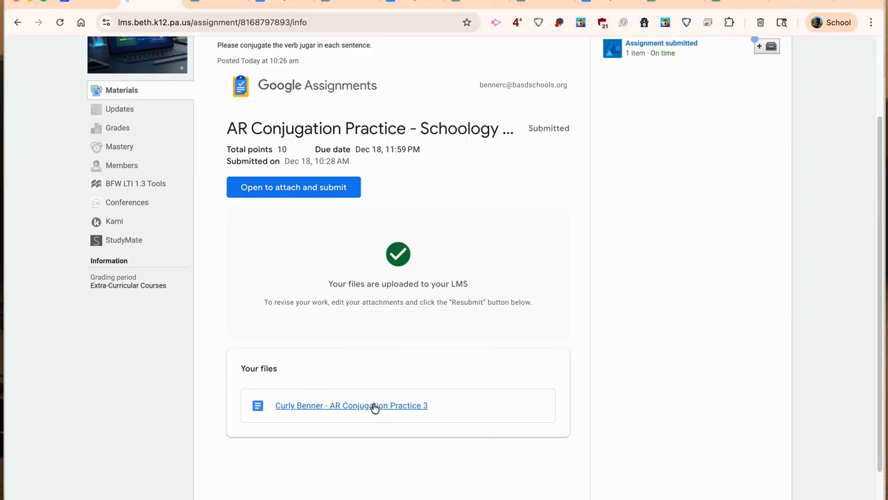
pyautogui.scroll(2, 375, 408)
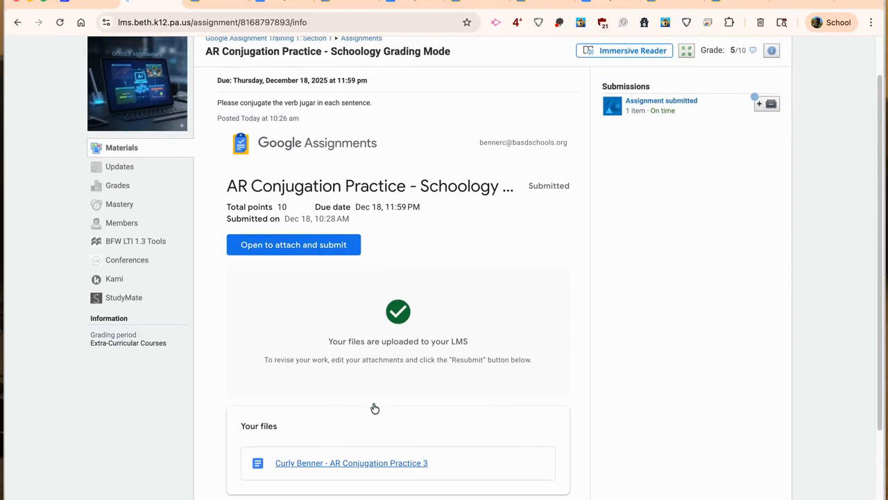
pyautogui.click(646, 109)
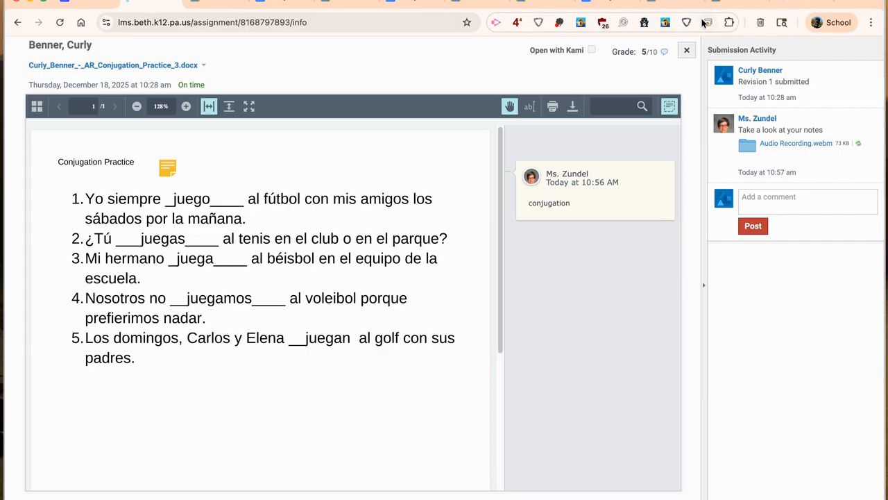
pyautogui.click(686, 50)
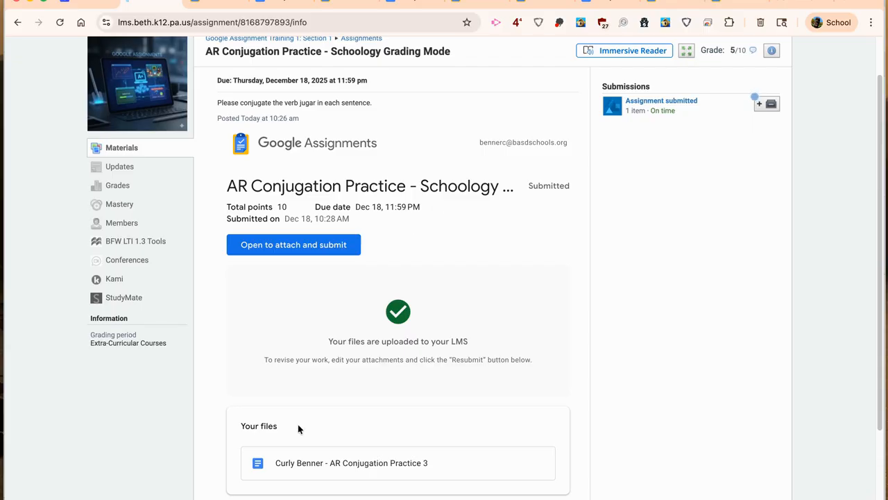
# - Check the student's original Google document at the answer in sentence 1, then open the assignment's page for attaching and resubmitting work
pyautogui.click(298, 463)
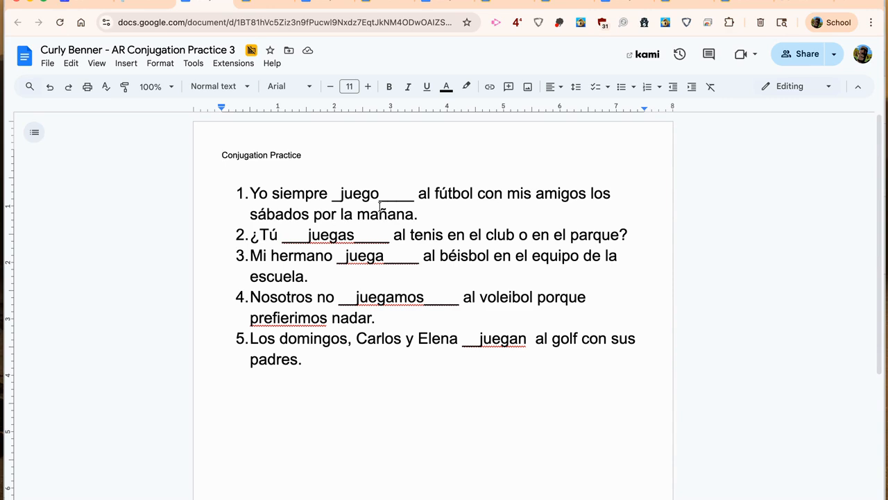
pyautogui.moveTo(380, 195); pyautogui.dragTo(346, 197)
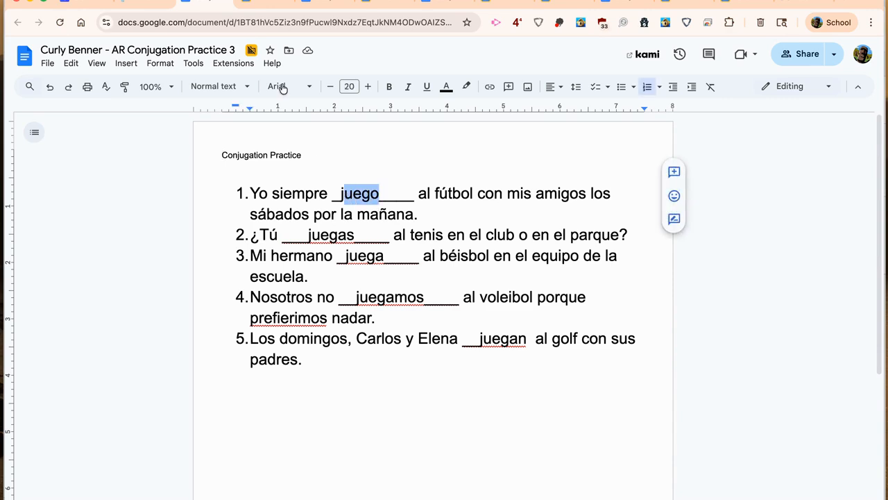
pyautogui.click(153, 2)
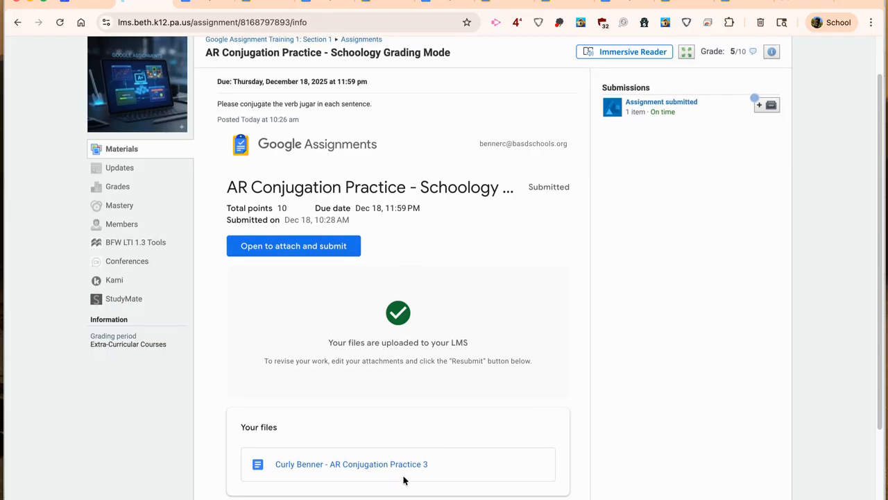
pyautogui.click(344, 250)
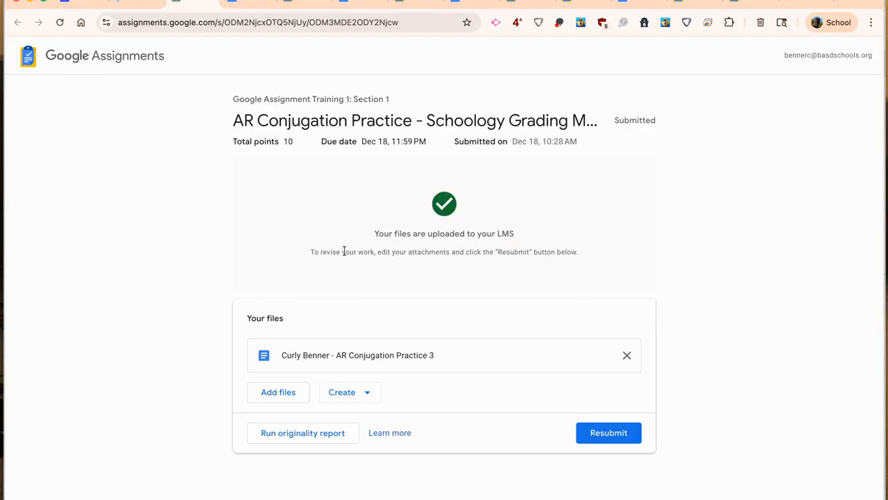